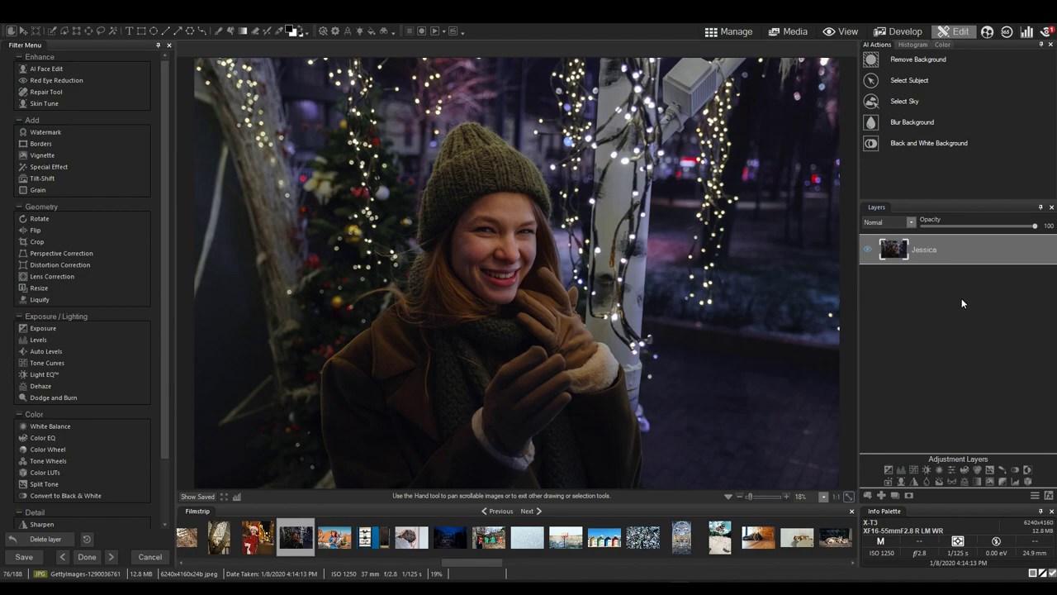
Try the one-step AI background blur, undo it, then AI-select the smiling woman as the subject
left_click(956, 122)
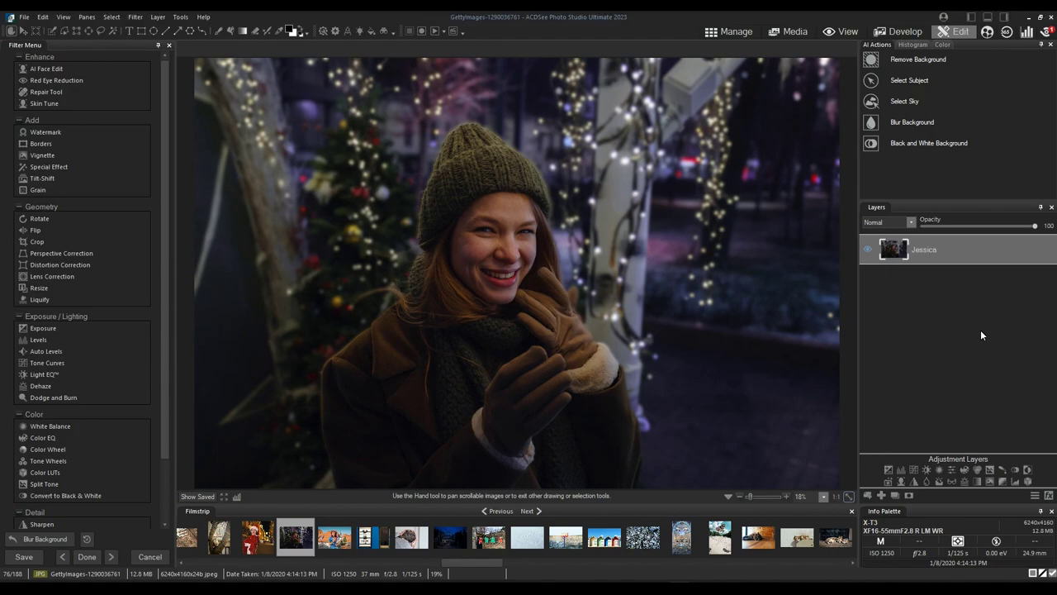
key("ctrl+z")
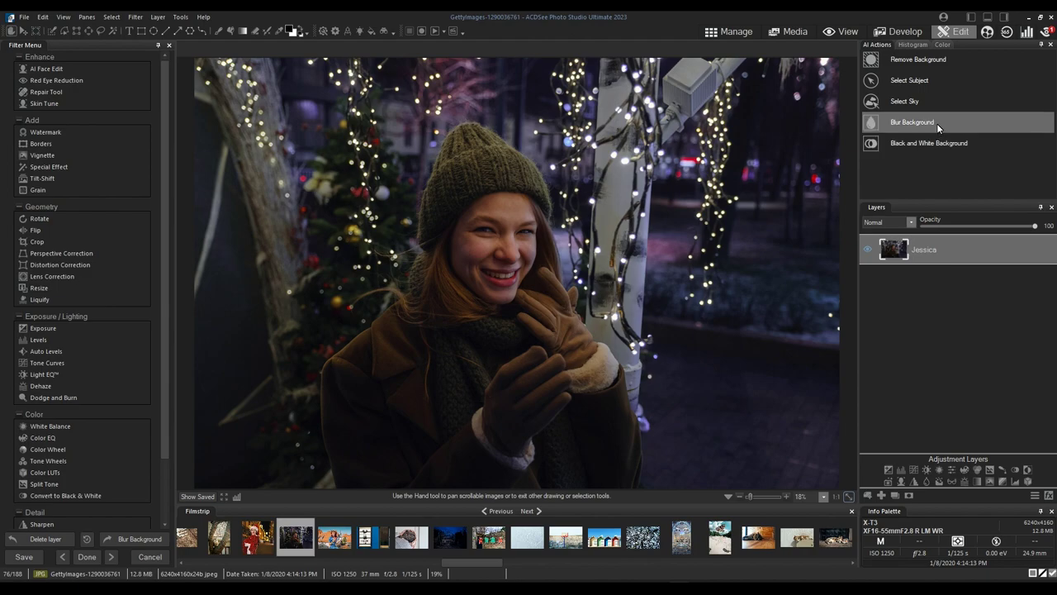
left_click(955, 85)
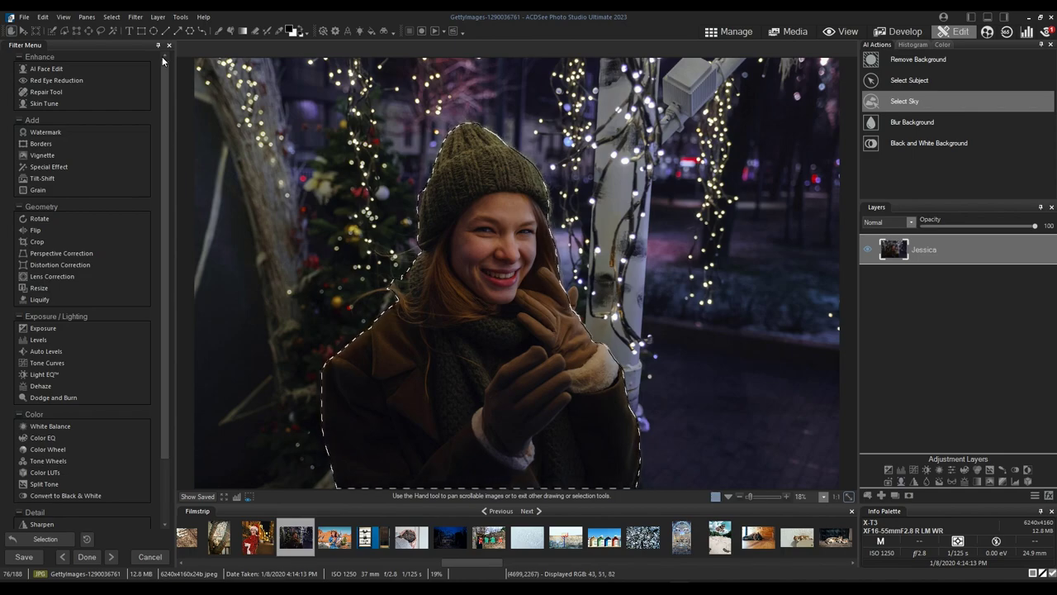
Set the selection overlay option to Selection Highlighted so the woman shows in solid red
left_click(113, 19)
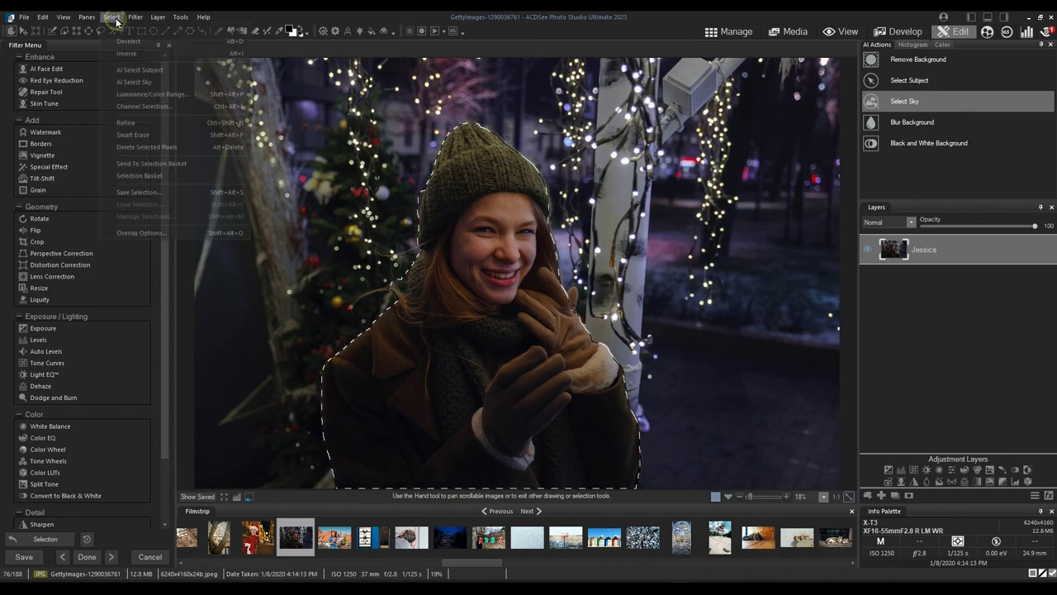
left_click(196, 233)
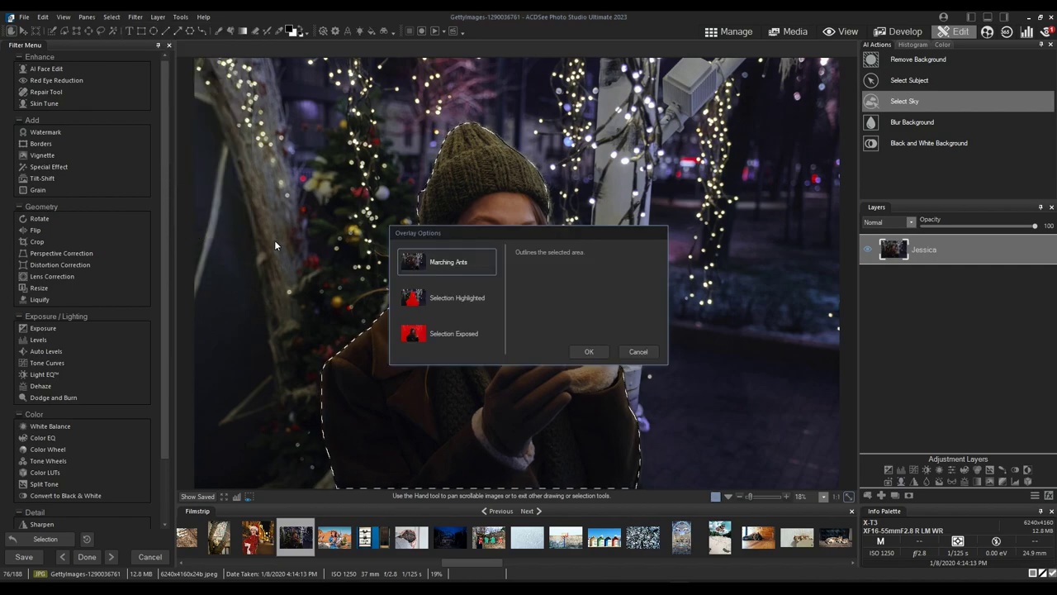
left_click(459, 302)
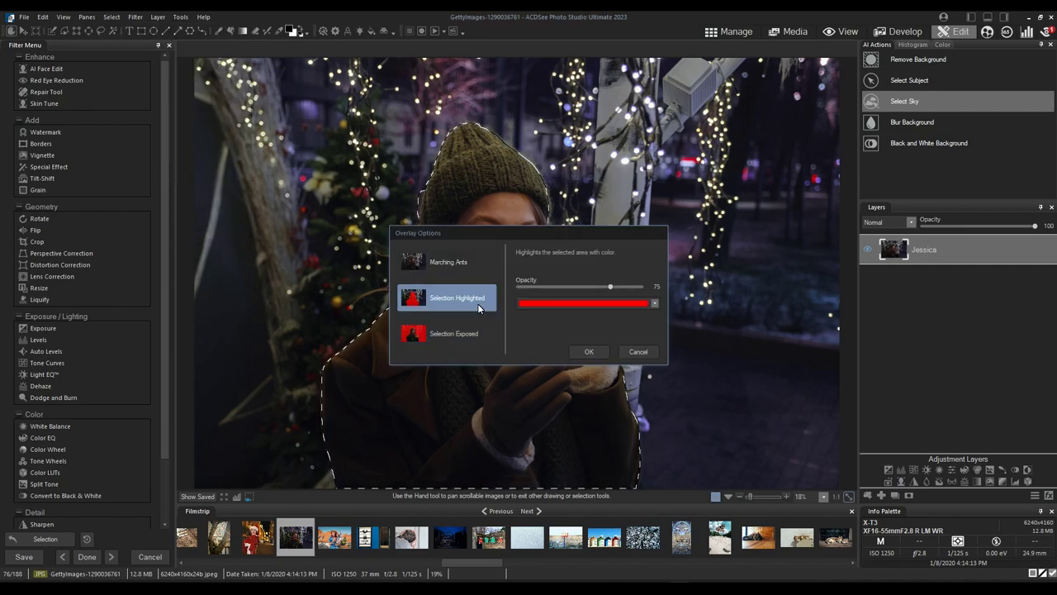
left_click(587, 353)
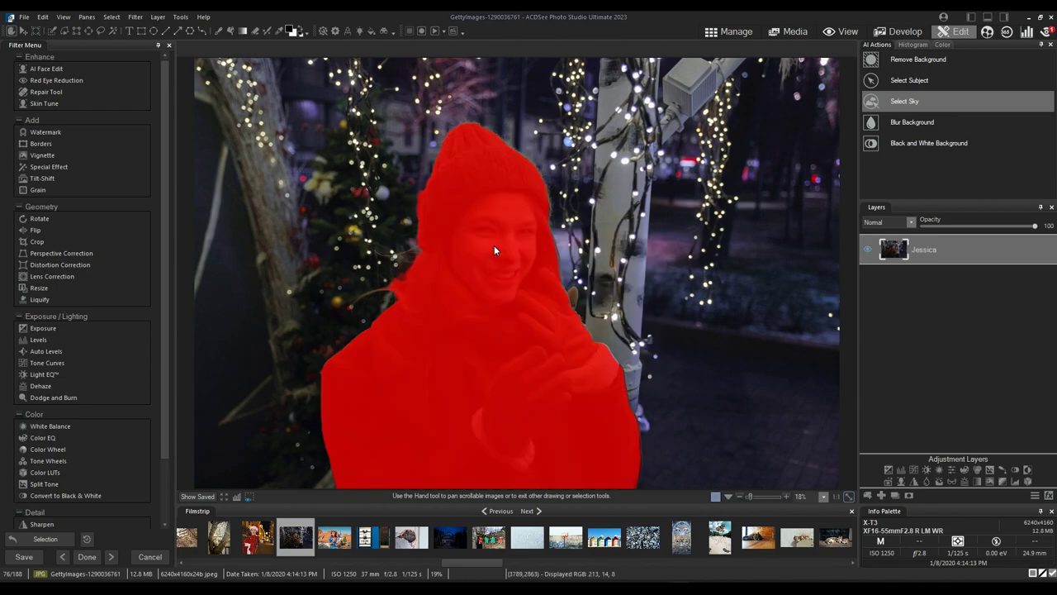
Pick the Brush Selection tool and zoom in on the woman's raised gloved hand
left_click(49, 33)
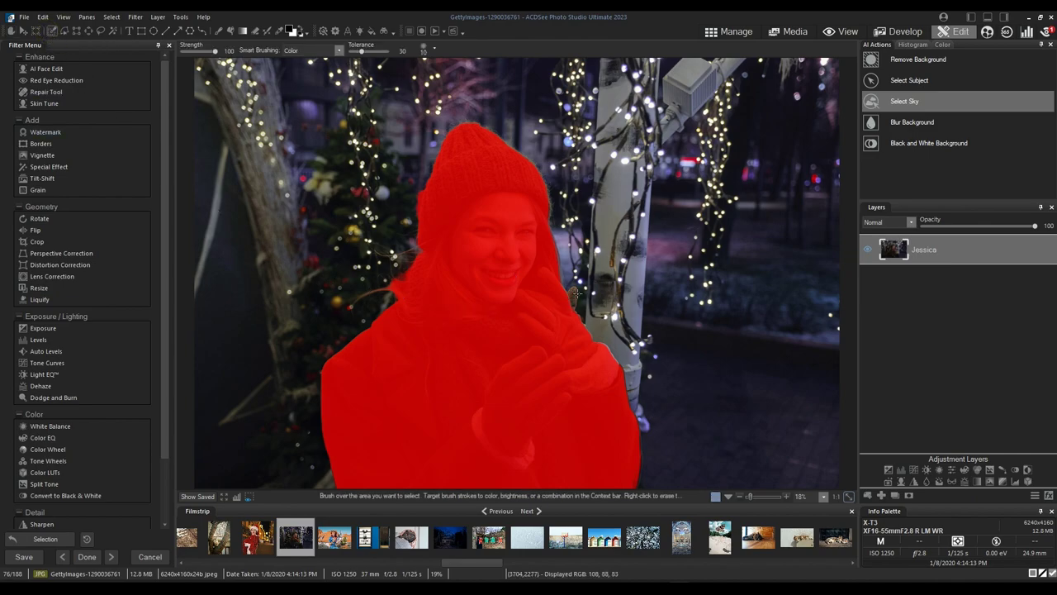
scroll(577, 294, "up", 1)
scroll(582, 302, "up", 4)
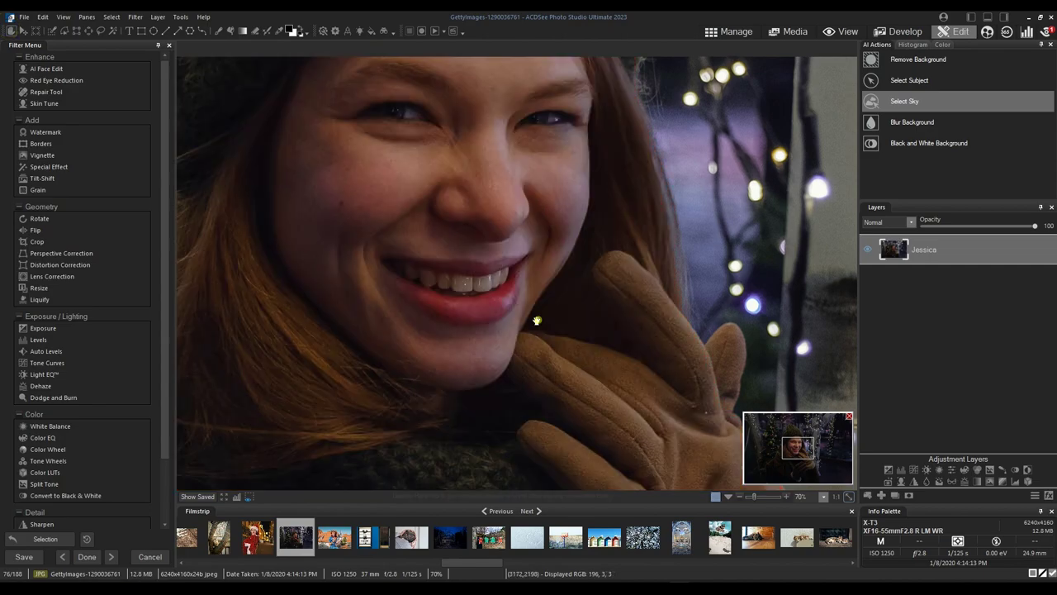
left_click_drag(689, 370, 430, 271)
left_click(52, 31)
scroll(508, 249, "down", 1)
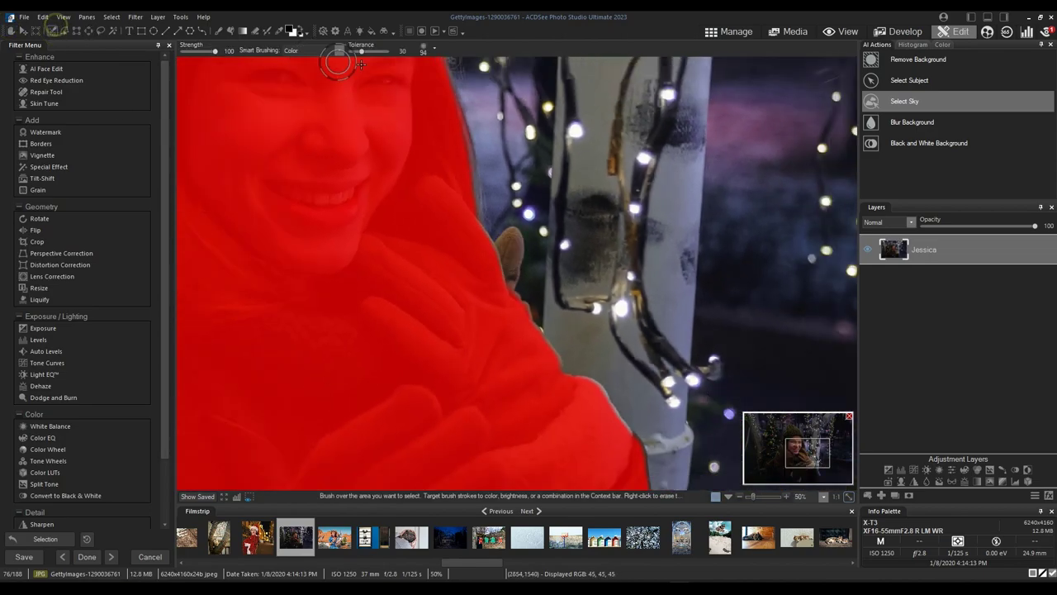
Set brush feathering to 7, paint the missed glove fingertip into the selection, and fit to window
left_click(435, 48)
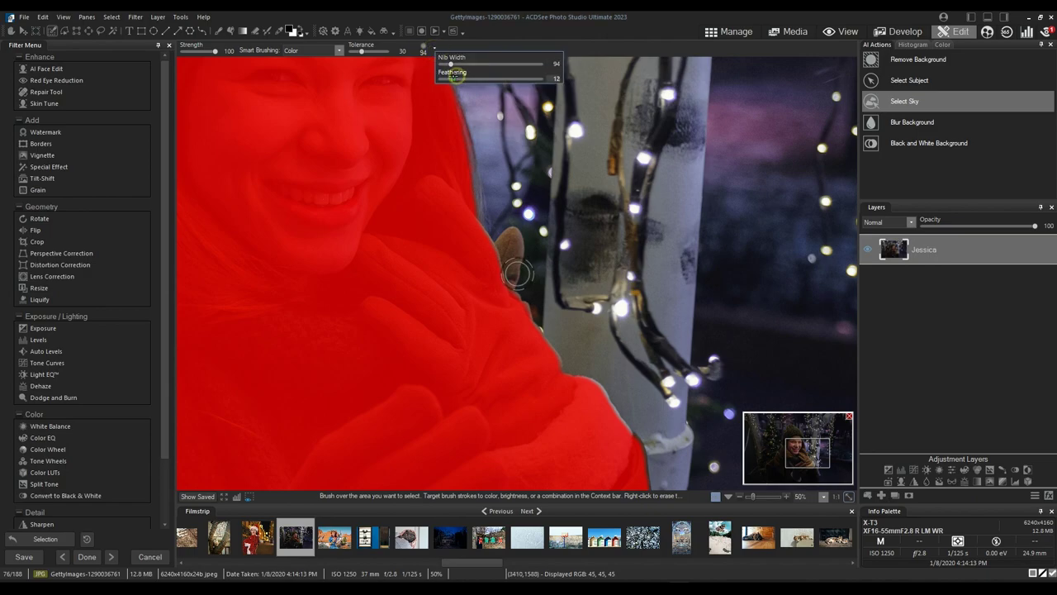
left_click_drag(451, 77, 448, 77)
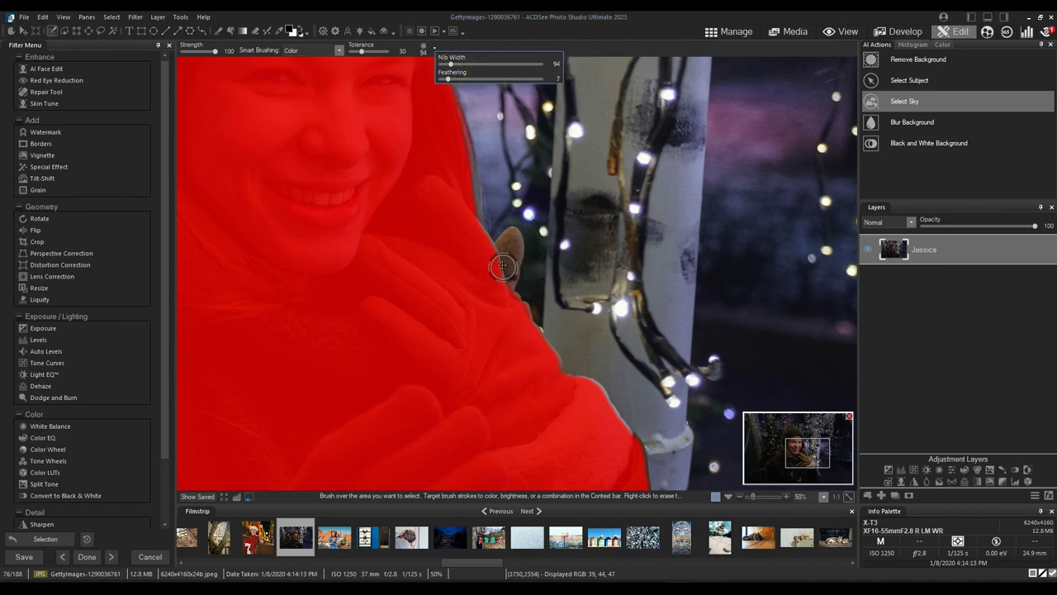
scroll(504, 257, "down", 5)
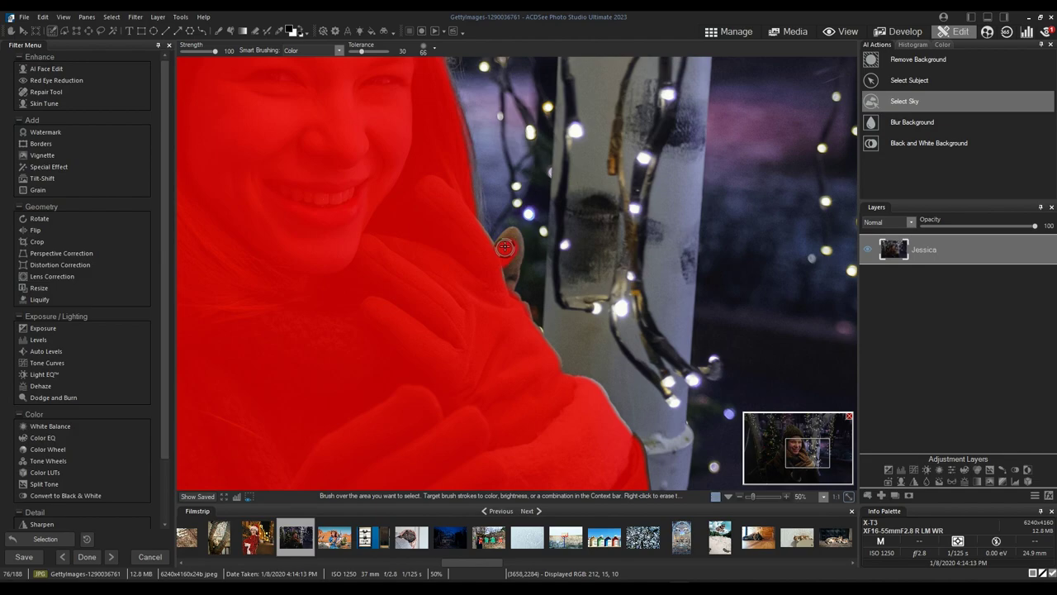
mouse_move(510, 240)
left_mouse_down()
mouse_move(506, 286)
mouse_move(513, 236)
left_mouse_up()
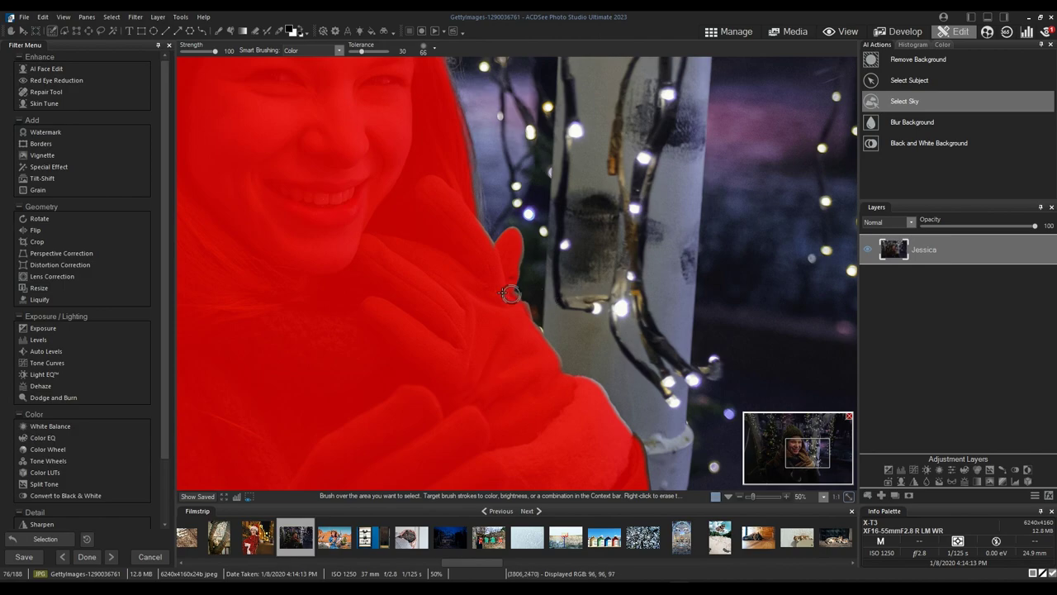
scroll(476, 291, "down", 2)
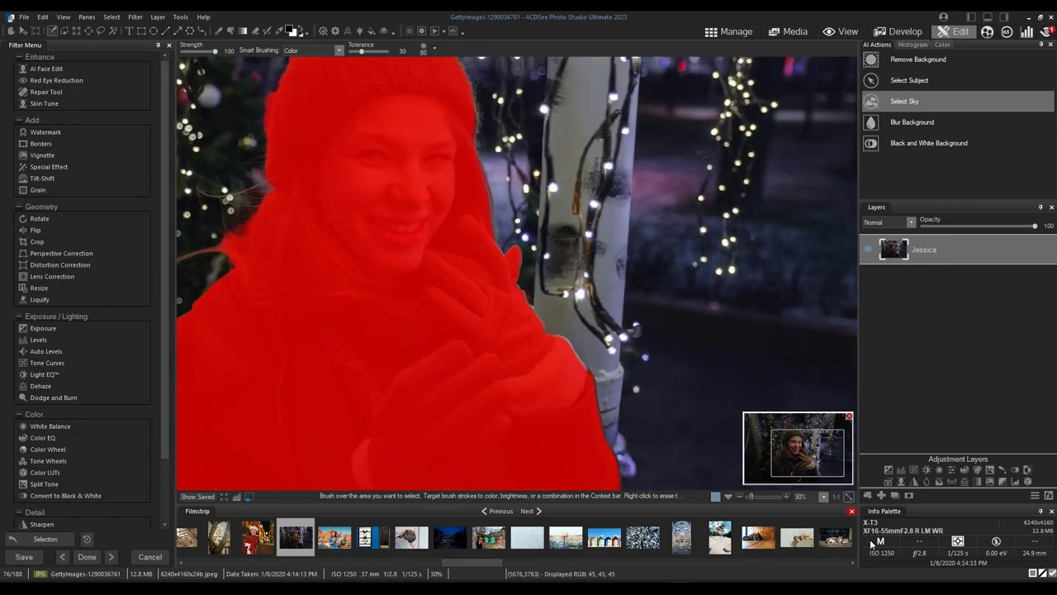
left_click(847, 499)
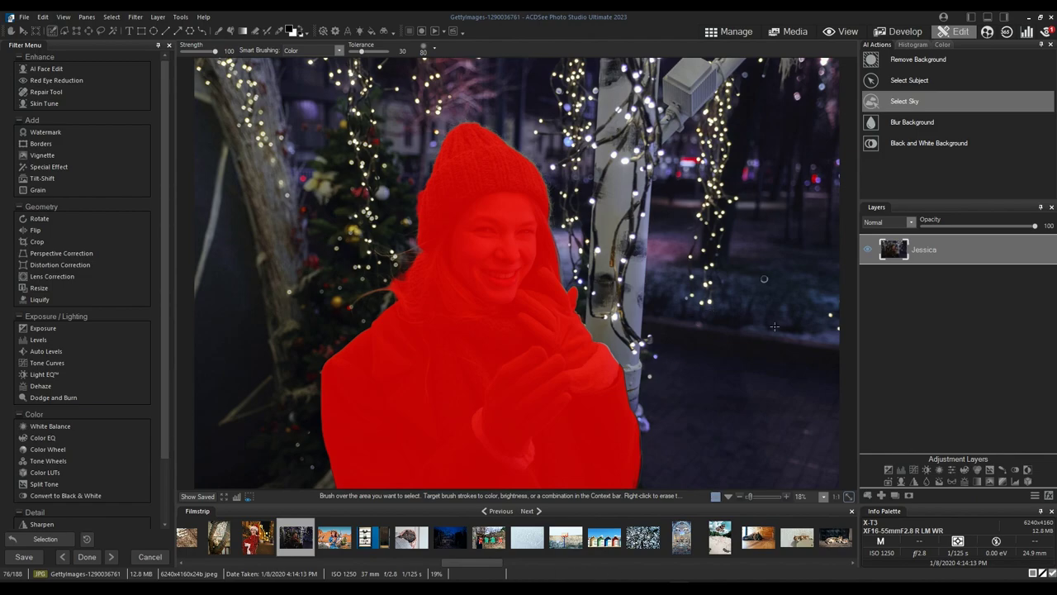
Invert the selection so it covers the lit background around the woman
left_click(122, 18)
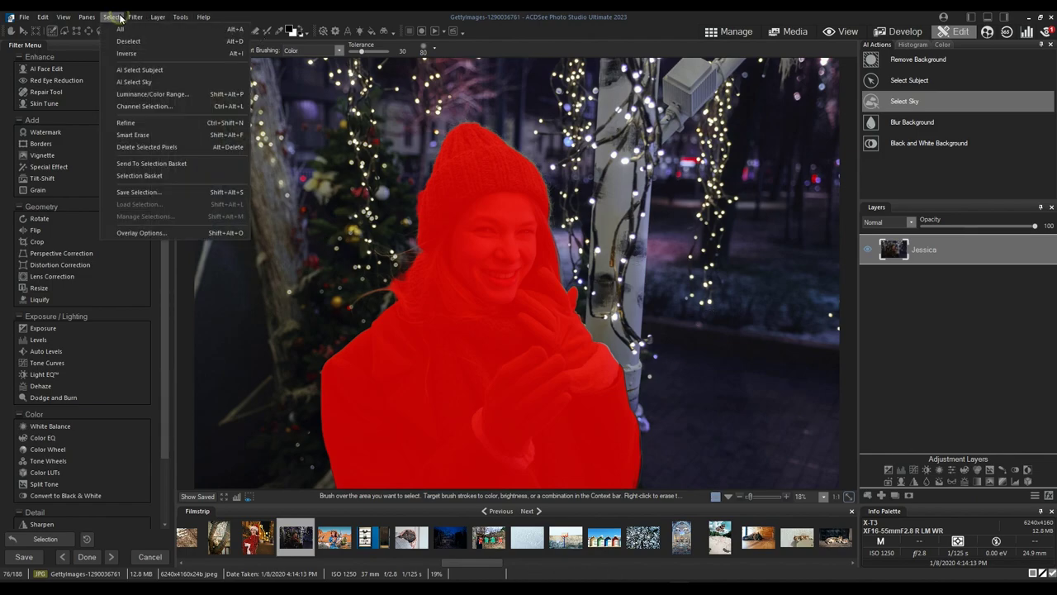
left_click(136, 56)
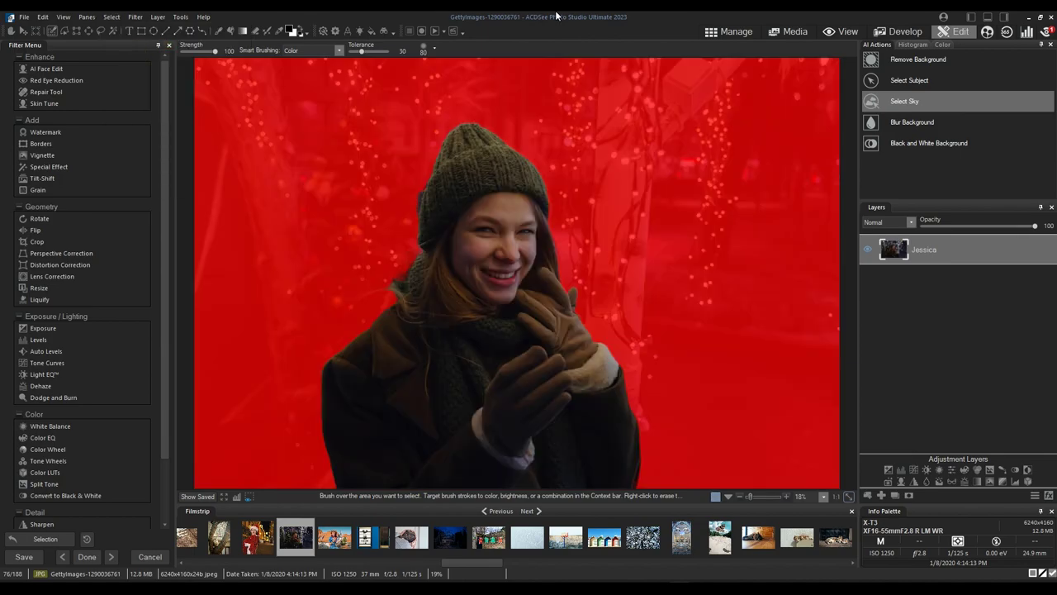
left_click(87, 17)
Switch the selection overlay back to a Marching Ants dashed outline
left_click(112, 16)
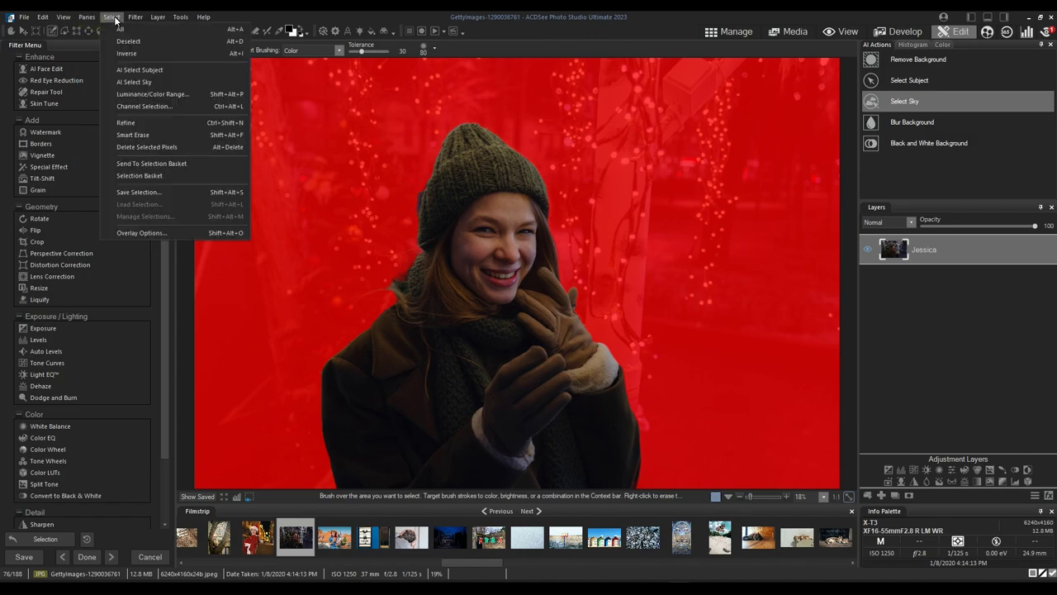
left_click(172, 232)
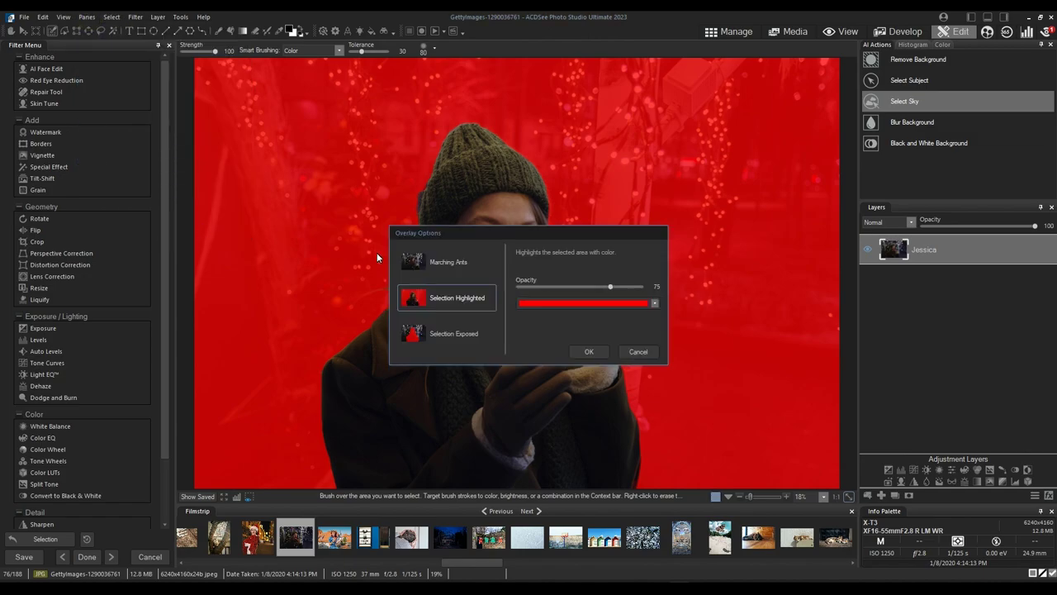
left_click(453, 273)
left_click(587, 351)
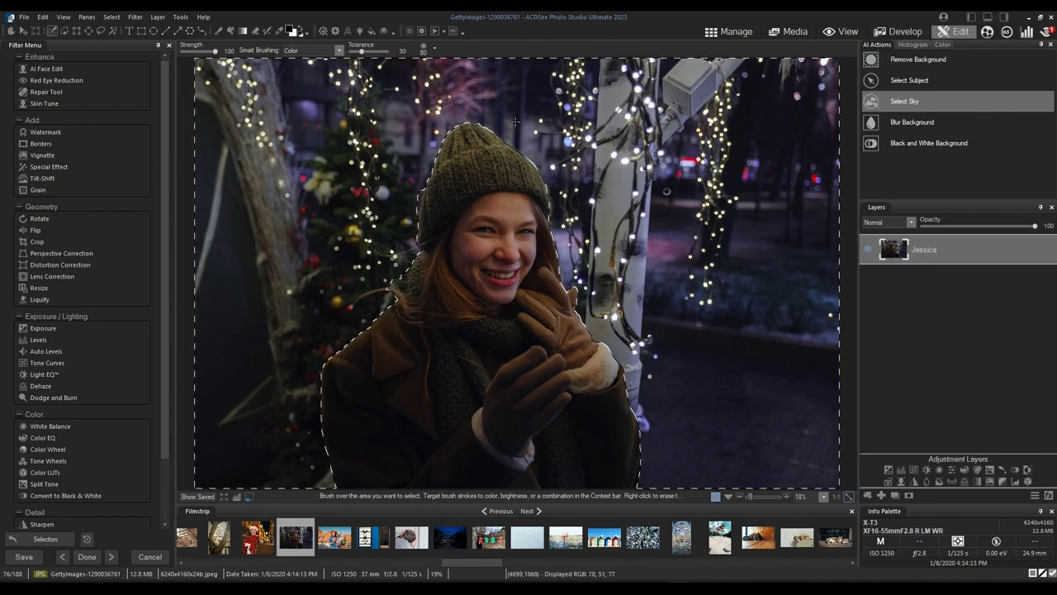
Open the Blur filter from the Detail section of the Filter Menu
left_click_drag(164, 216, 171, 285)
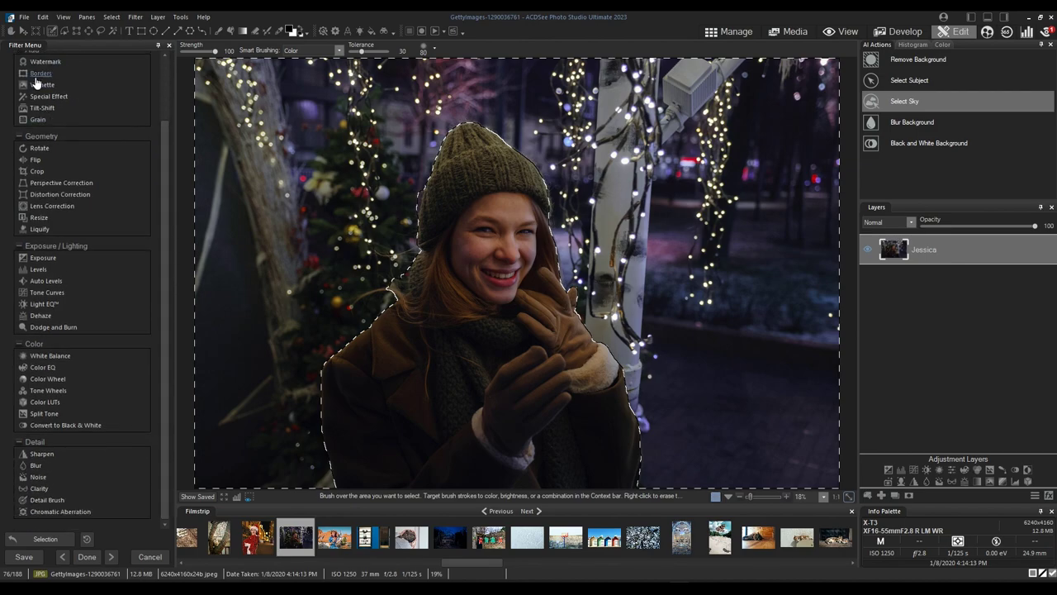
left_click(28, 464)
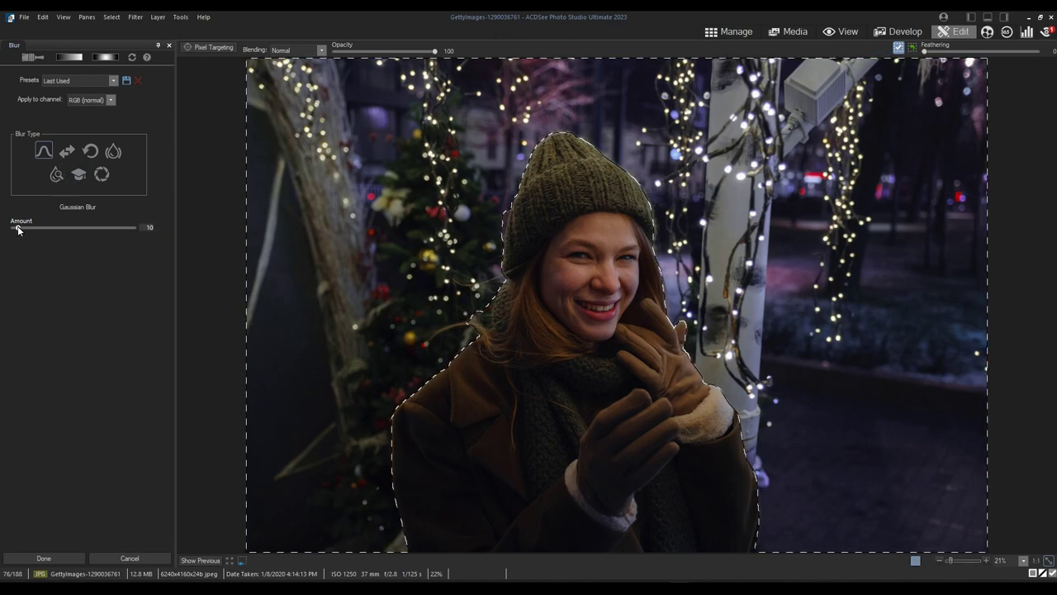
Compare the Gaussian blur with the original photo and set its Amount to 47
left_click_drag(18, 229, 109, 230)
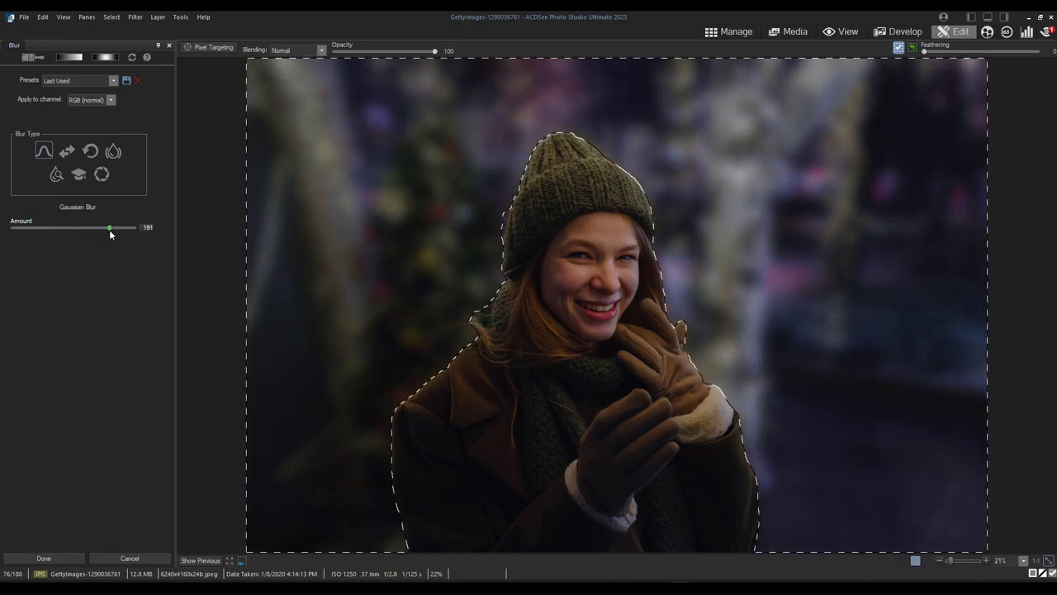
left_click(198, 564)
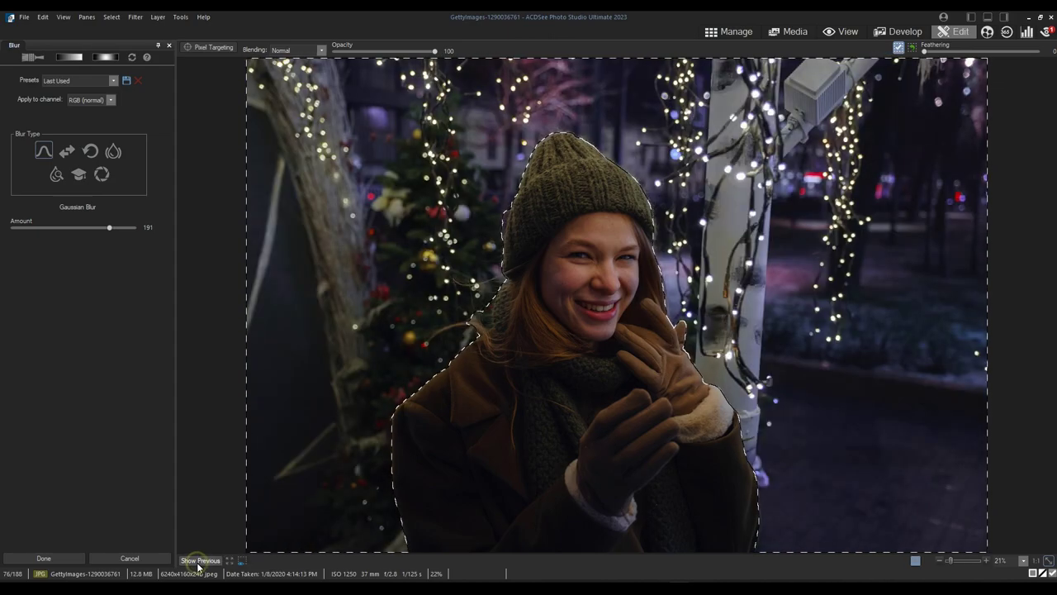
left_click(198, 565)
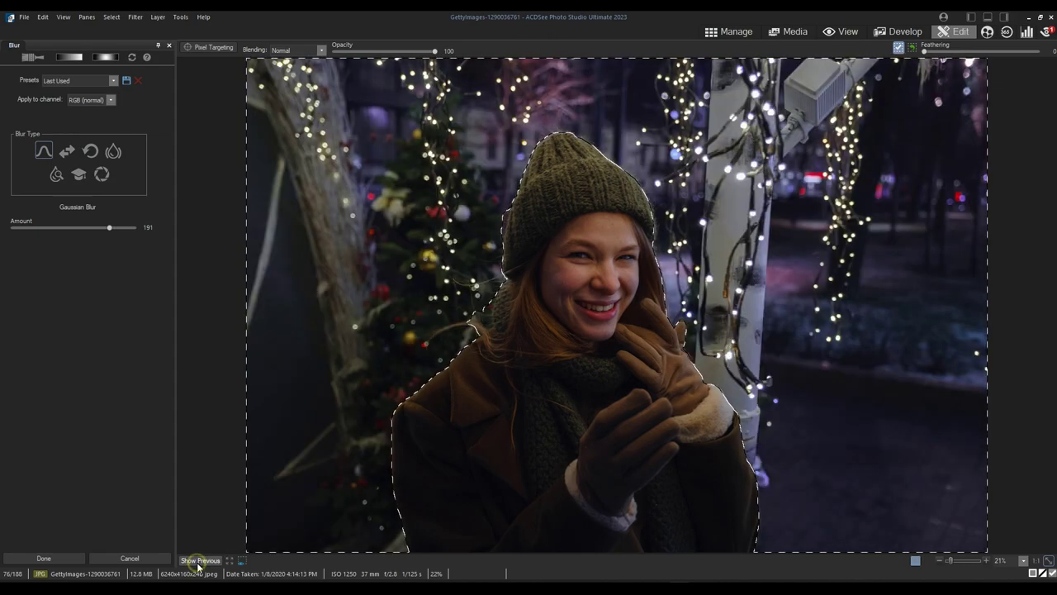
left_click(197, 565)
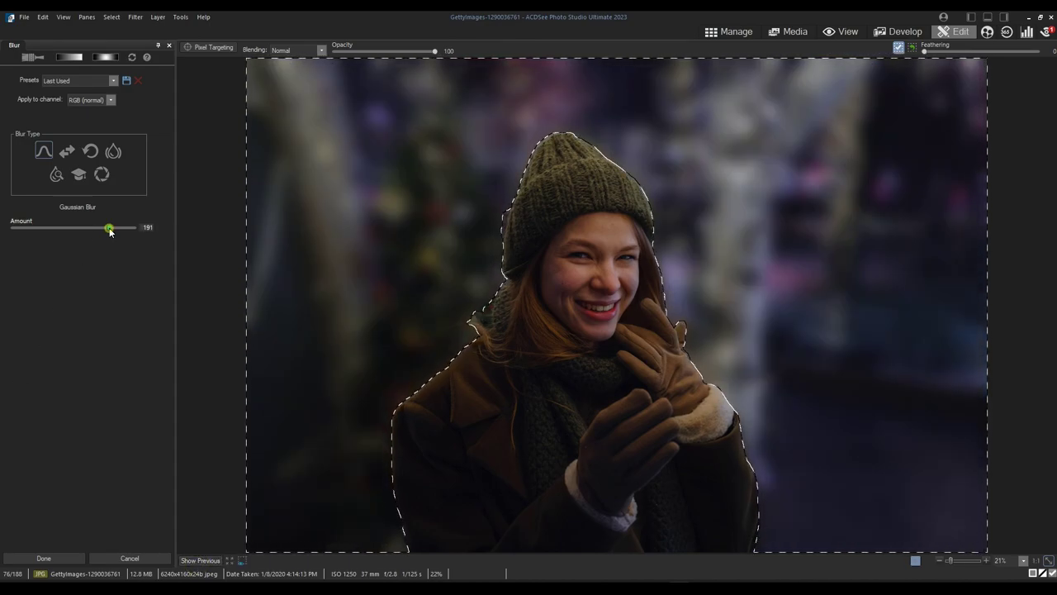
left_click_drag(110, 230, 37, 229)
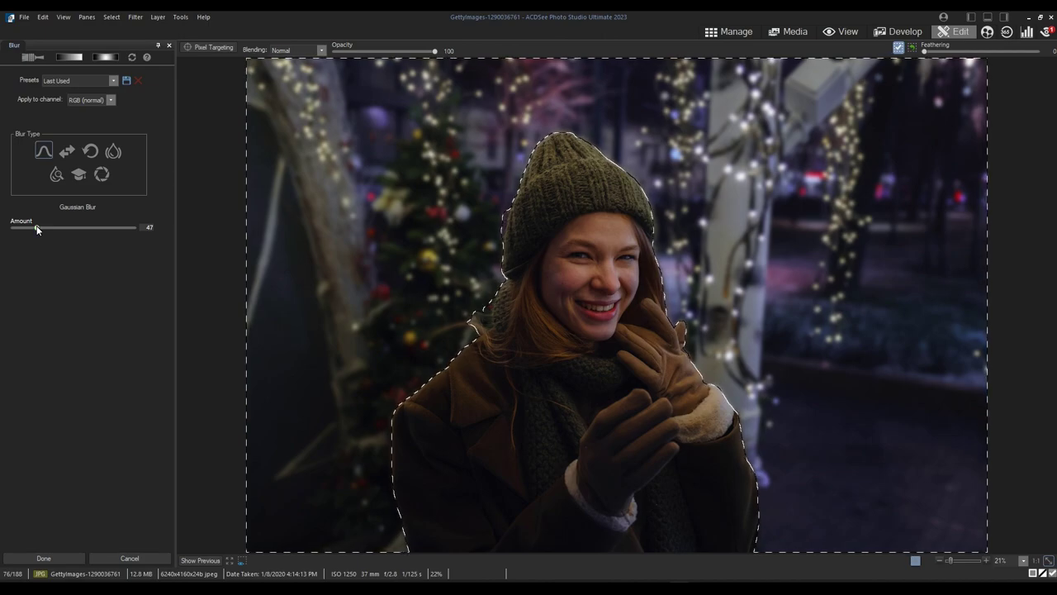
Switch to Lens Blur, try triangle, round and heart bokeh, then choose hexagon
left_click(105, 182)
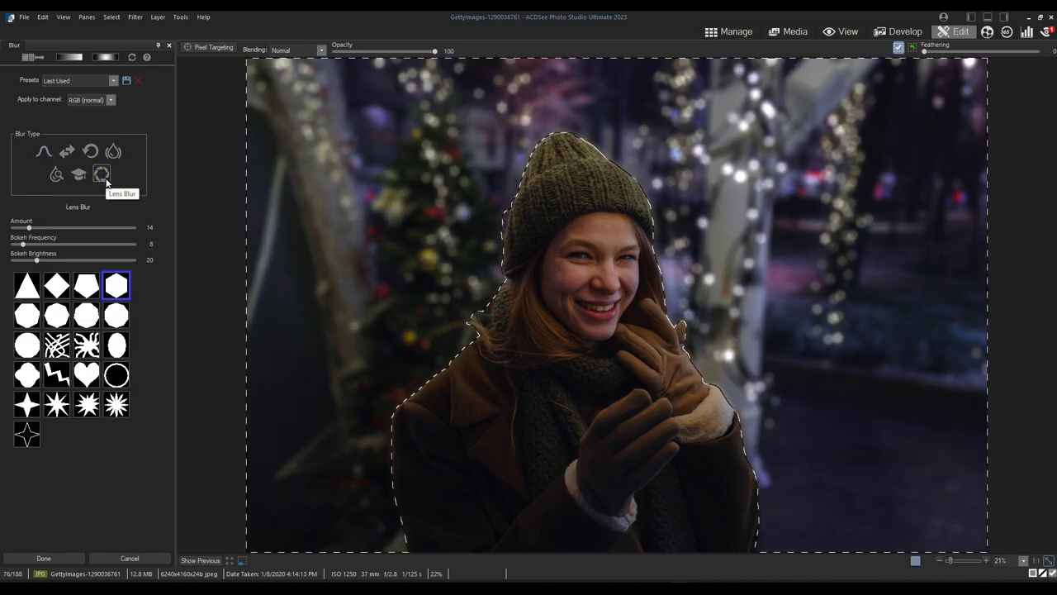
left_click(29, 286)
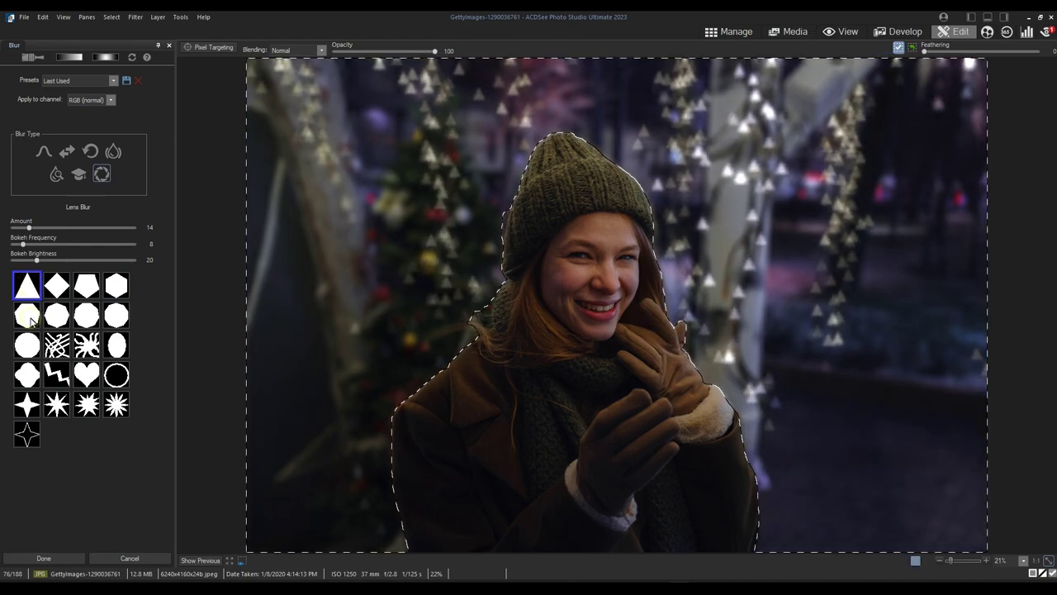
left_click(30, 321)
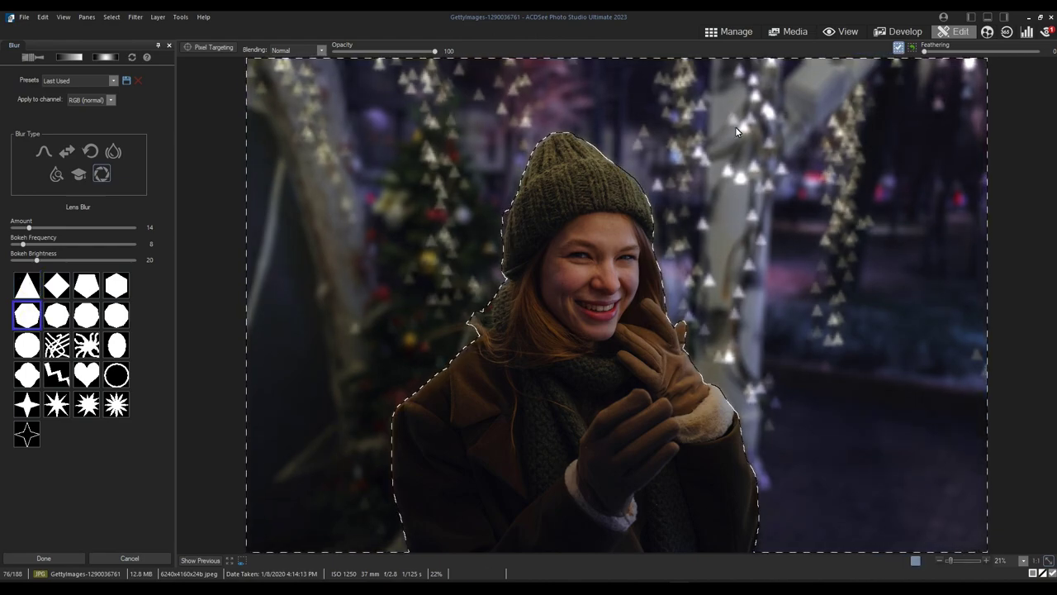
left_click(29, 289)
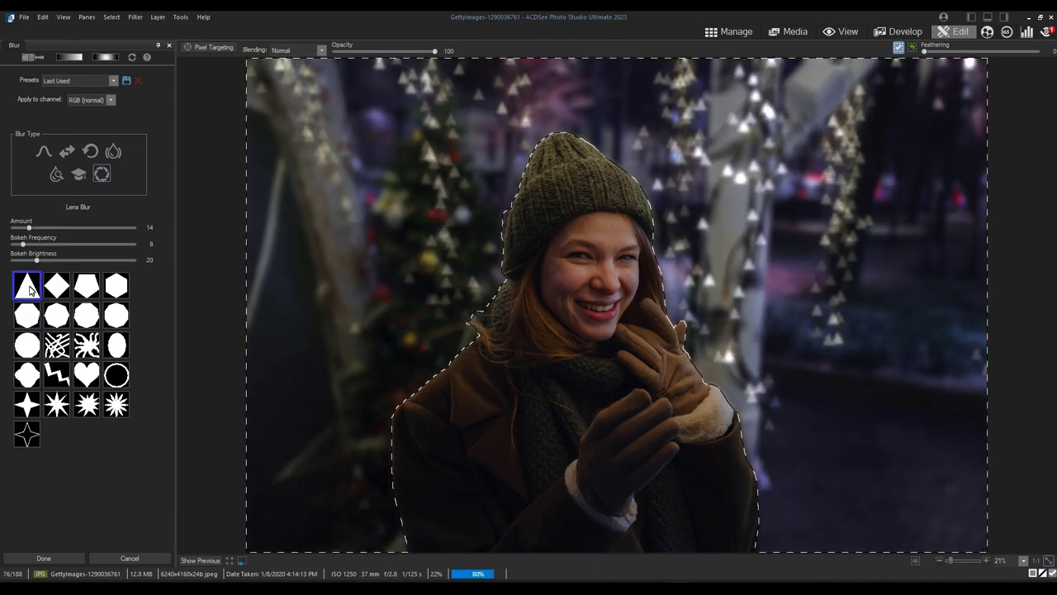
left_click(87, 377)
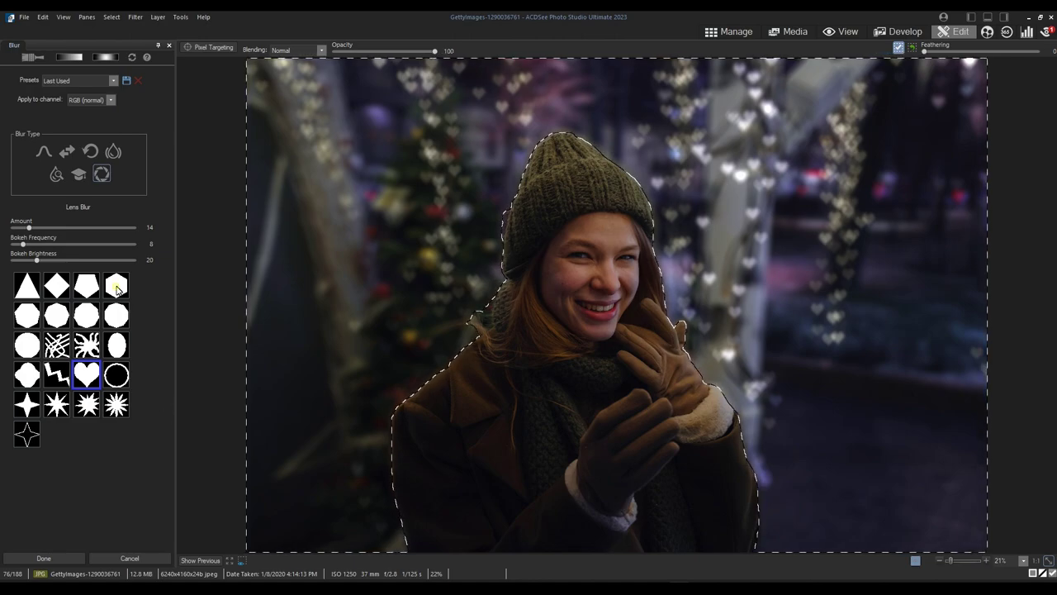
left_click(116, 287)
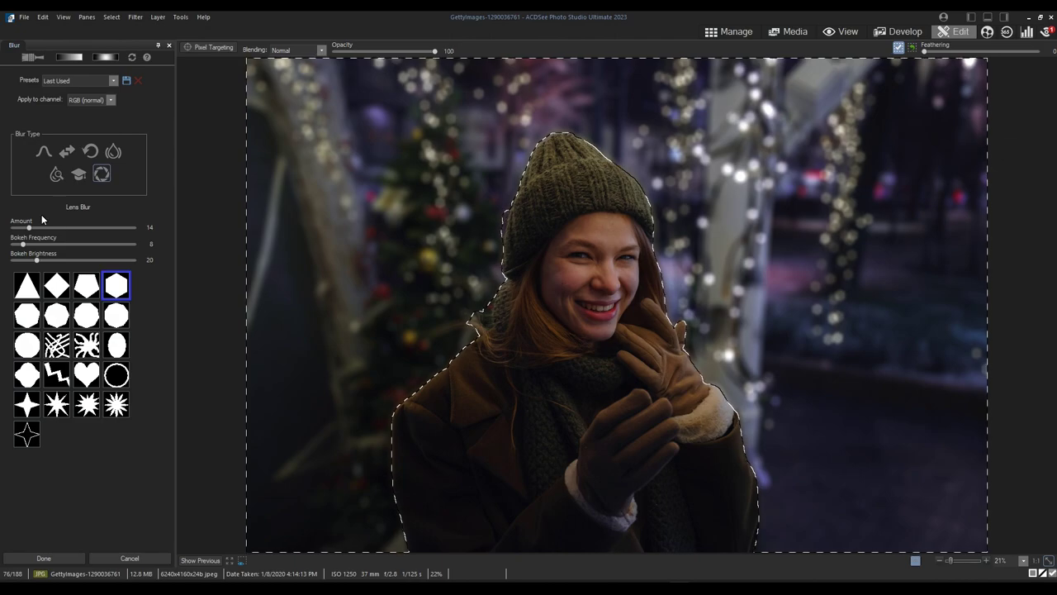
Compare with the original and try several Lens Blur amounts, settling on 15 for now
left_click(200, 561)
left_click(200, 561)
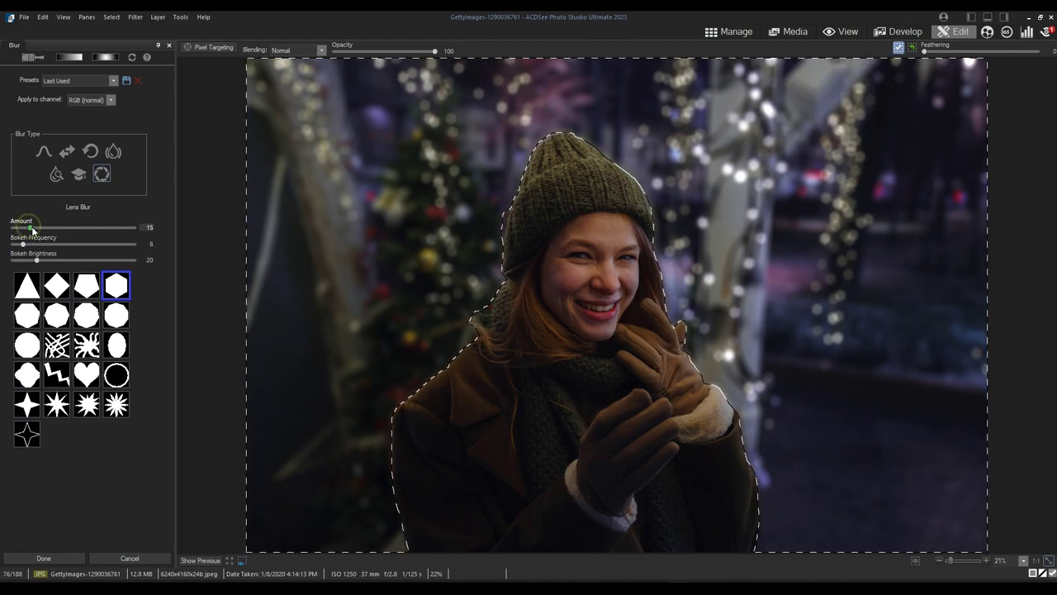
left_click_drag(30, 228, 55, 230)
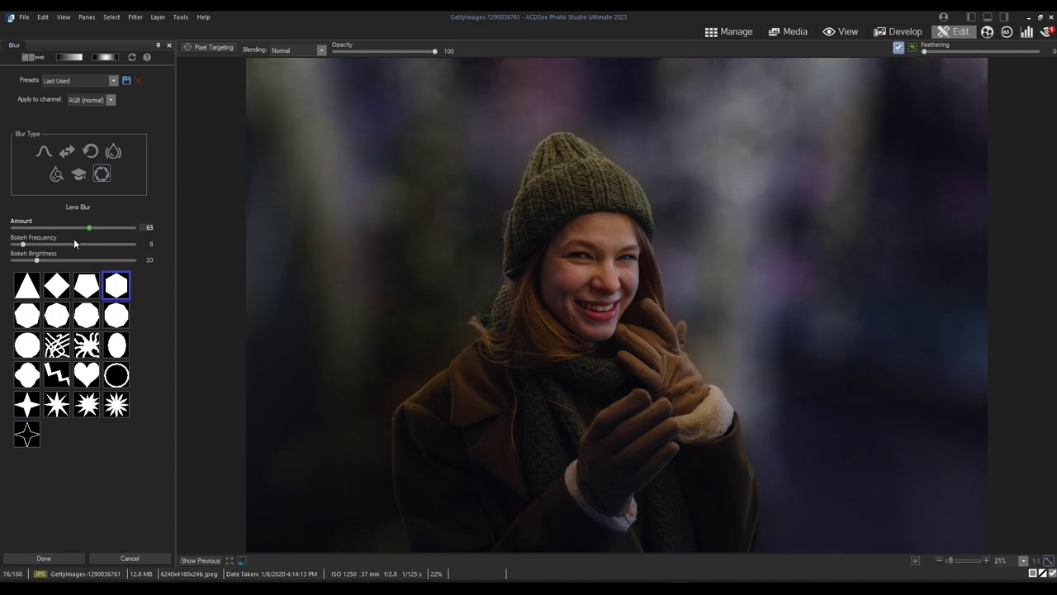
left_click_drag(54, 228, 44, 228)
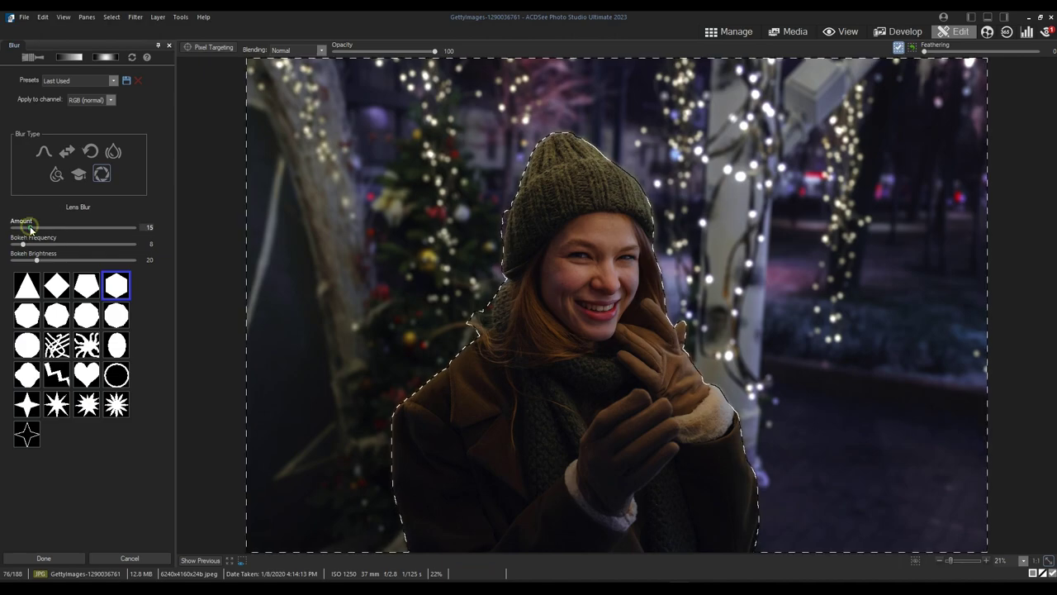
left_click_drag(29, 228, 54, 248)
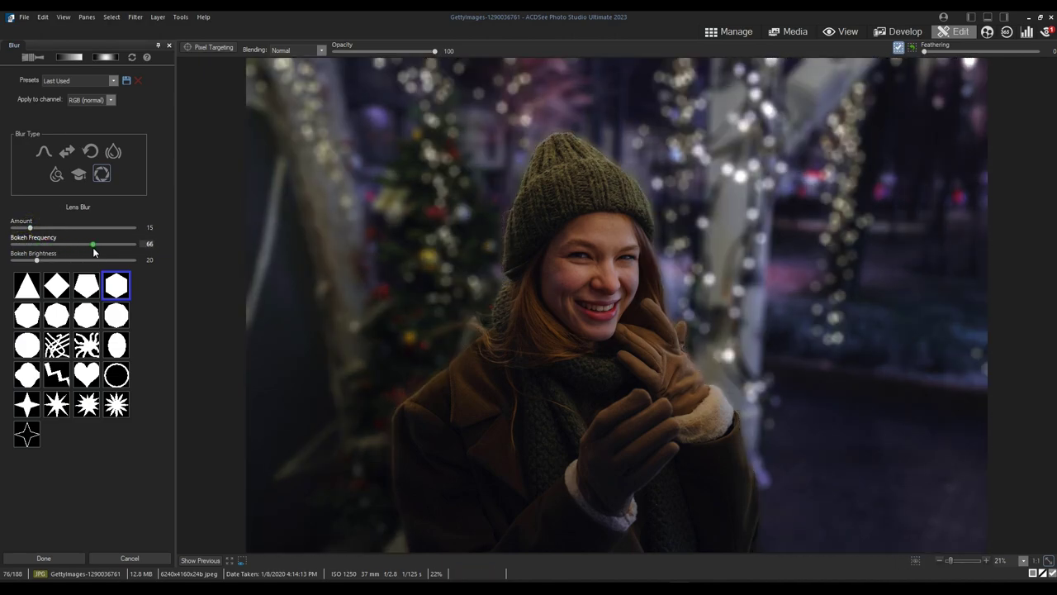
Tune bokeh frequency to 5 and bokeh brightness to 19, and raise the amount to 20
left_click_drag(118, 246, 124, 246)
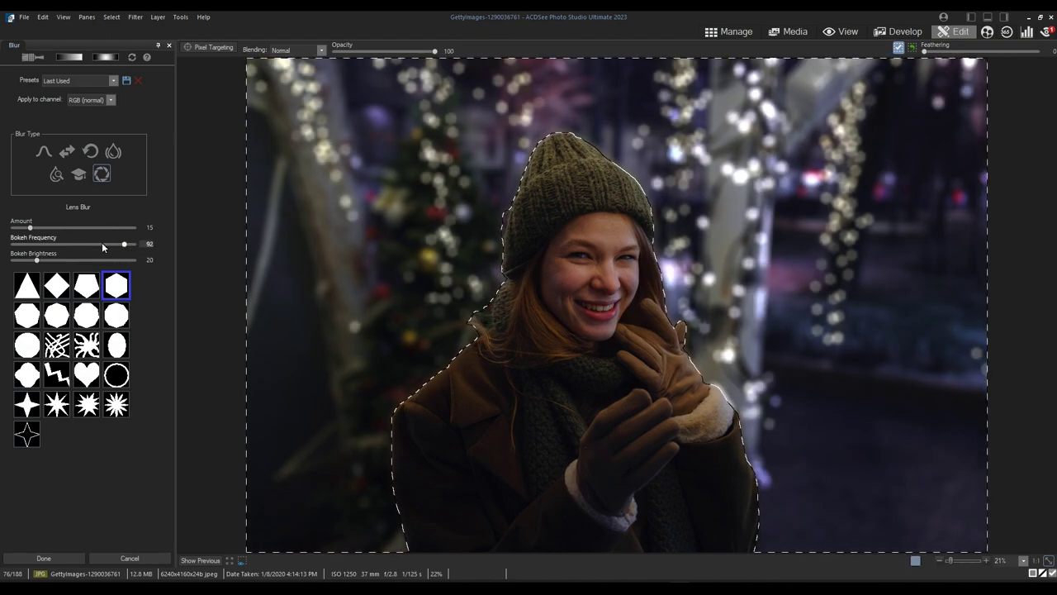
left_click_drag(74, 243, 58, 246)
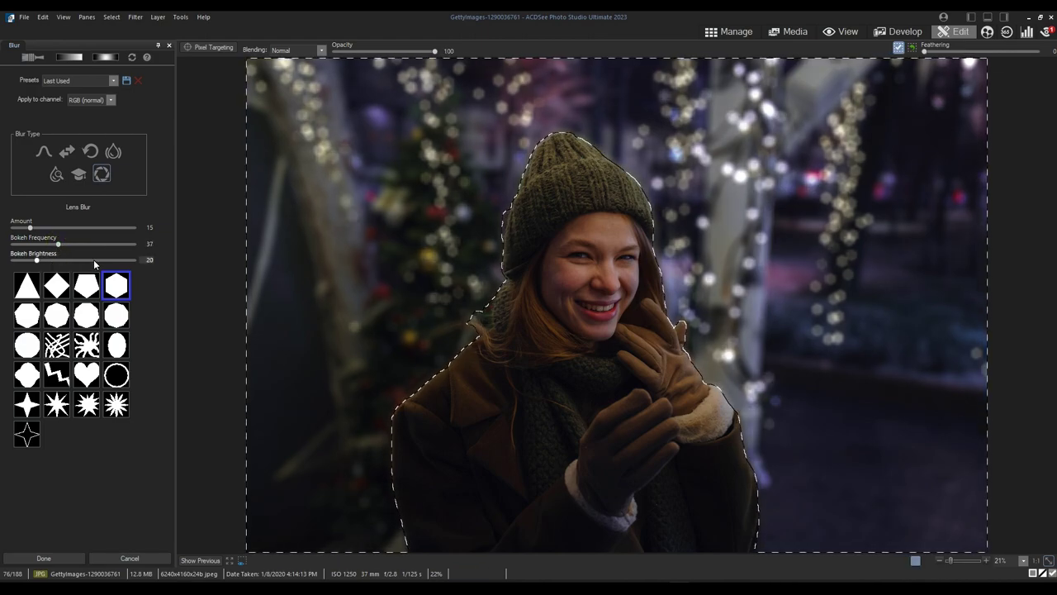
left_click(94, 261)
left_click(120, 260)
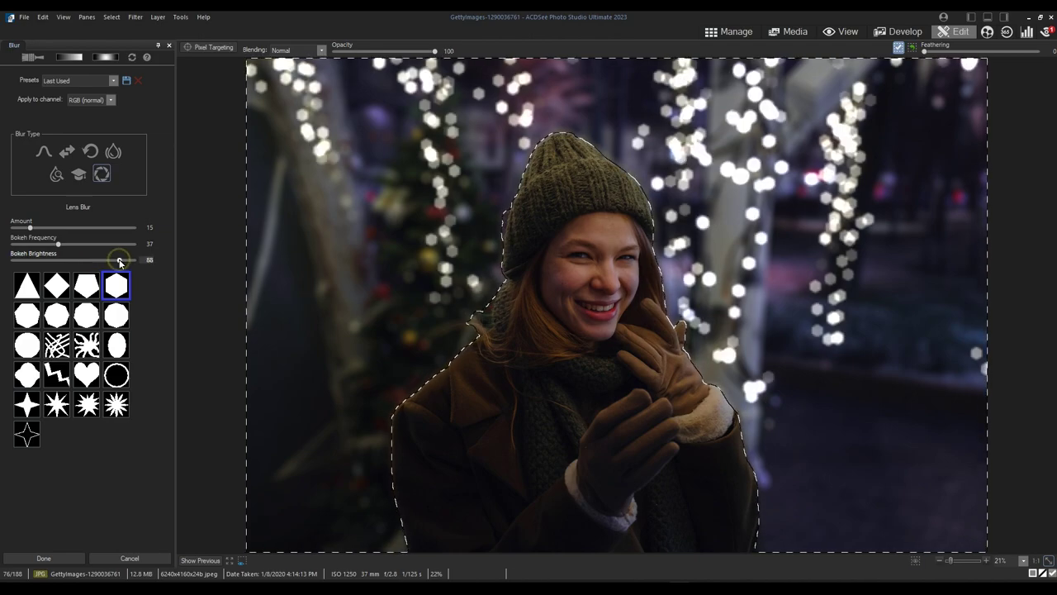
left_click(27, 261)
left_click_drag(26, 261, 34, 262)
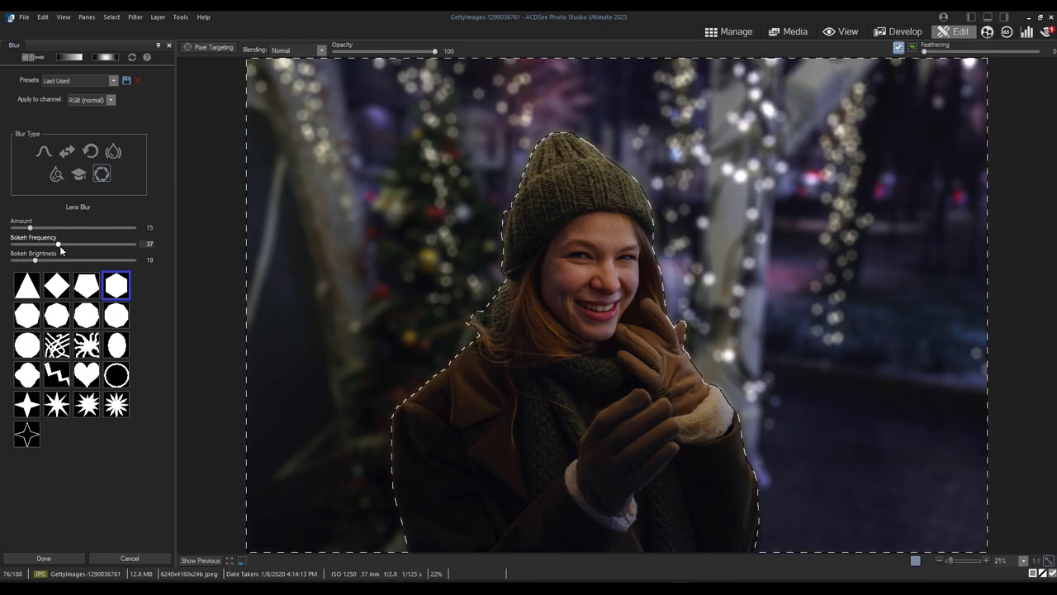
left_click_drag(57, 246, 32, 246)
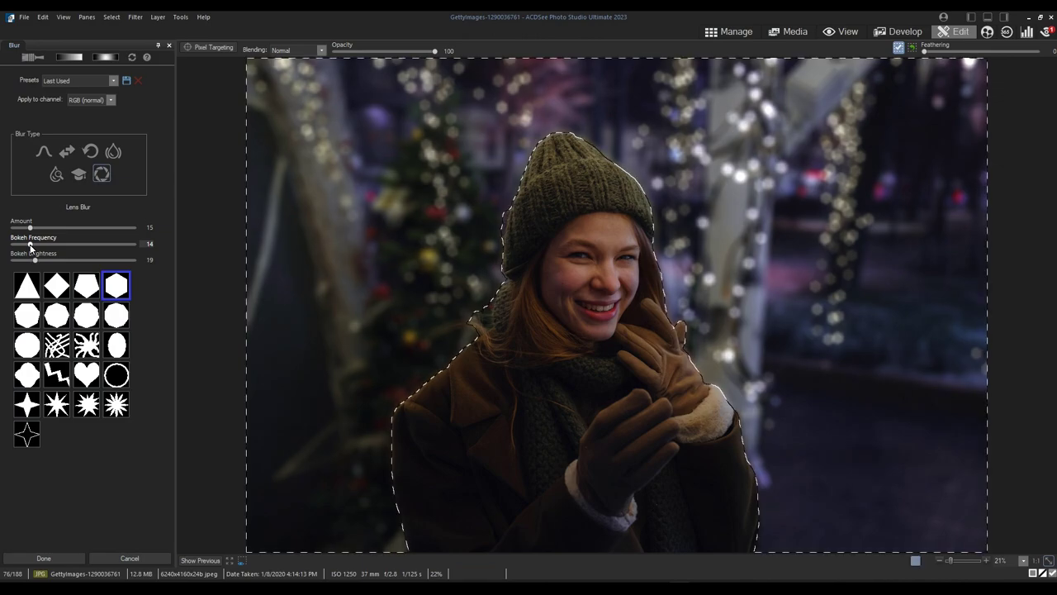
left_click_drag(28, 247, 22, 247)
left_click_drag(30, 227, 36, 228)
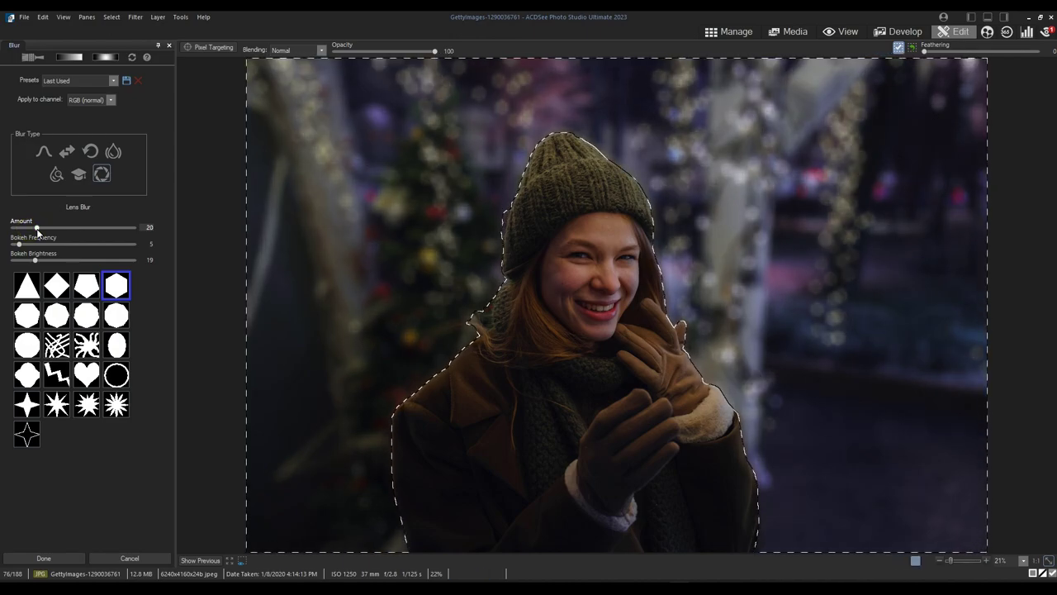
Compare the lens-blurred preview with the original, then apply the Lens Blur with Done
left_click(203, 561)
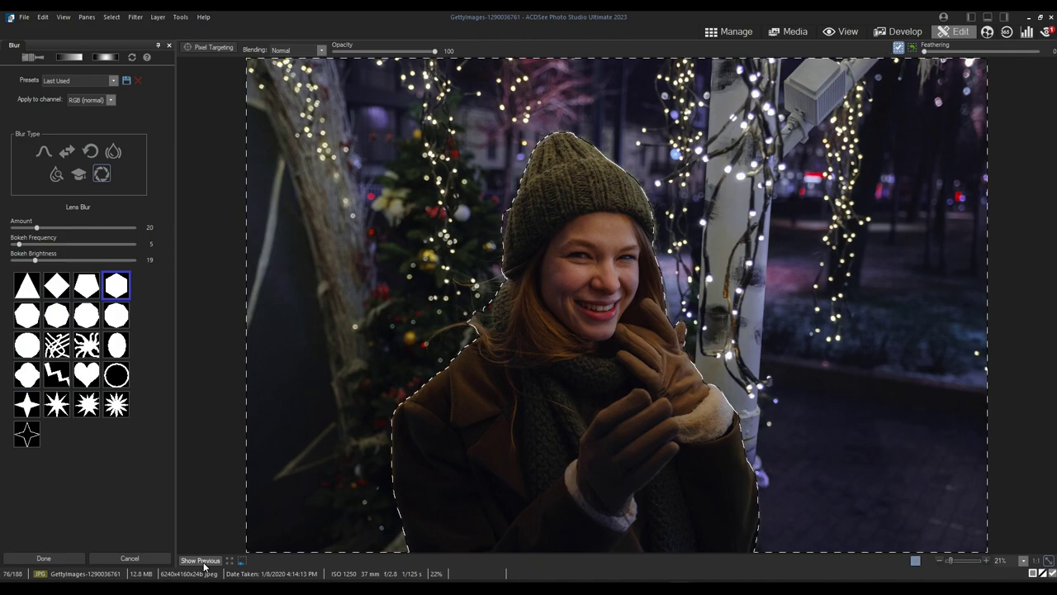
left_click(203, 561)
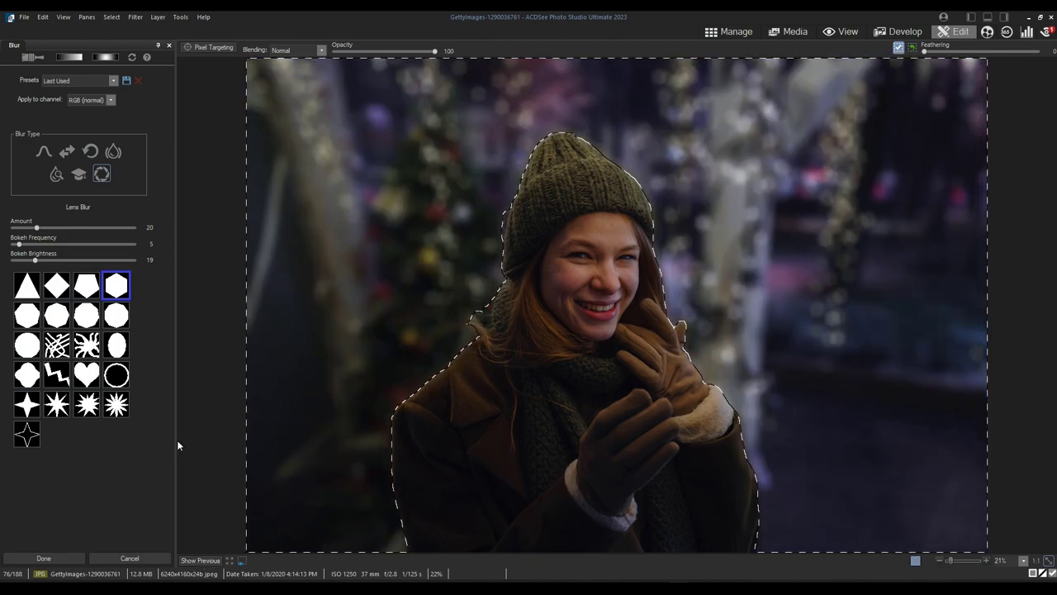
left_click(65, 559)
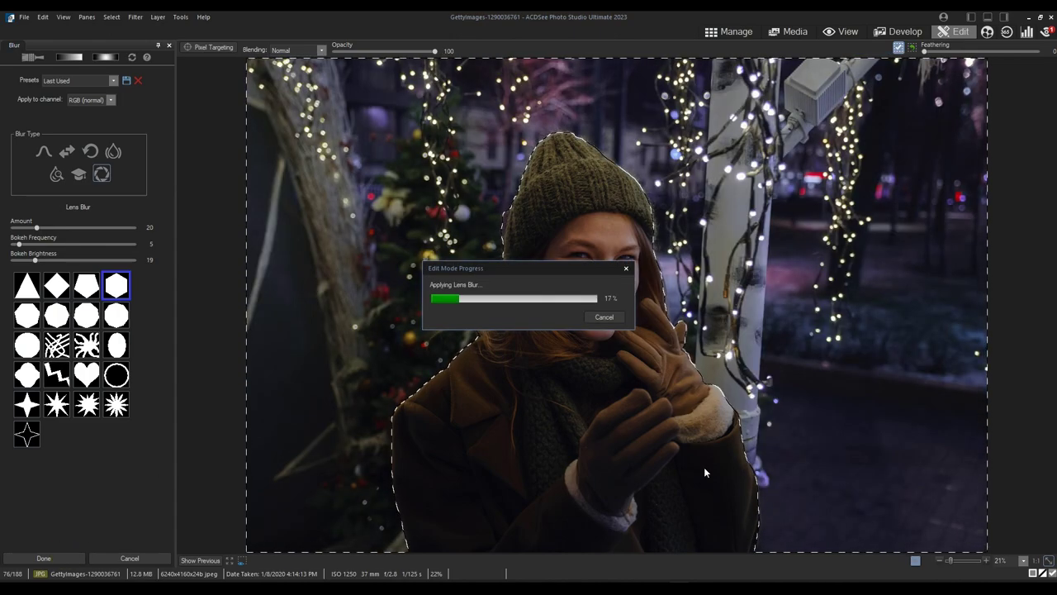